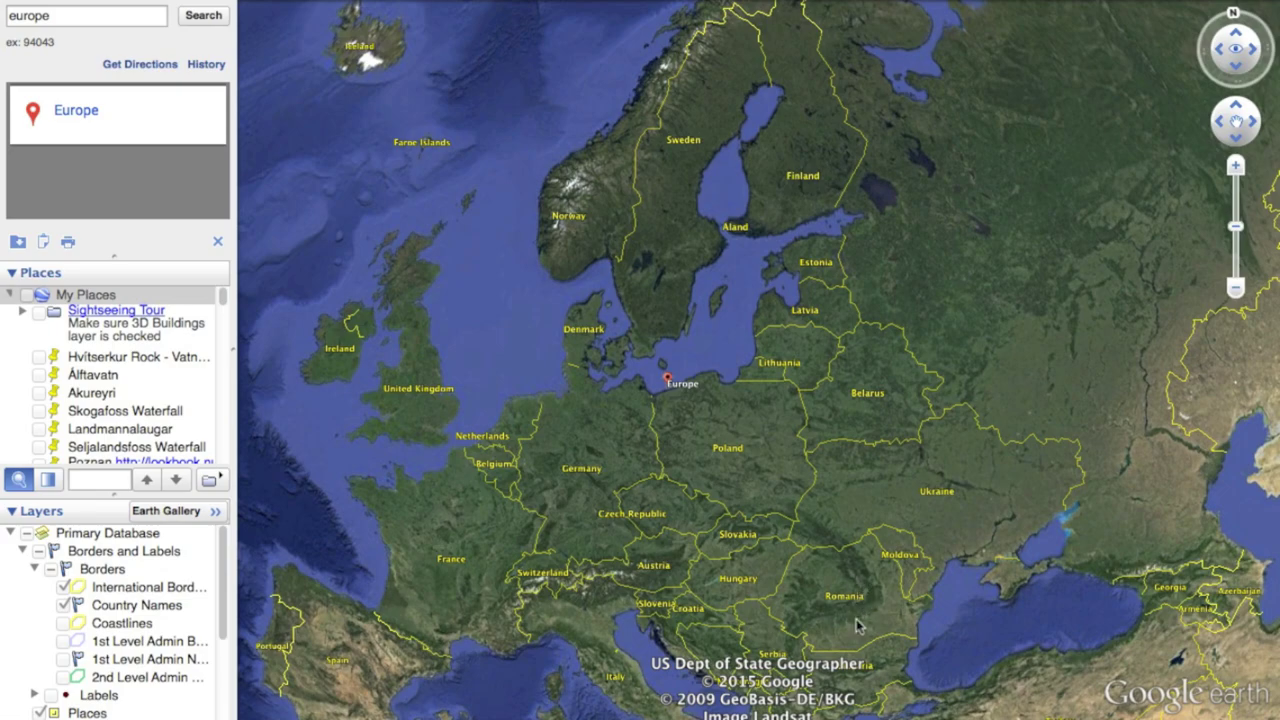
{"action": "left_click_drag", "start_coordinate": [848, 625], "coordinate": [870, 481]}
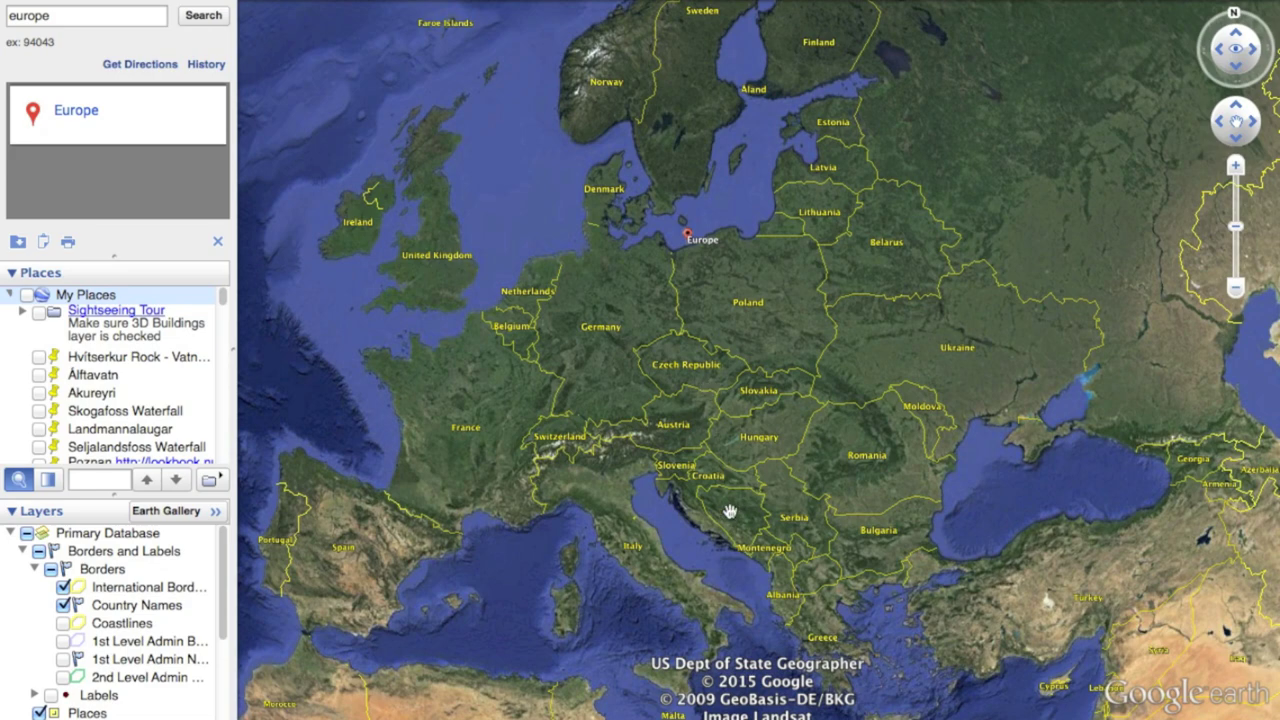
{"action": "left_click_drag", "start_coordinate": [681, 302], "coordinate": [740, 525]}
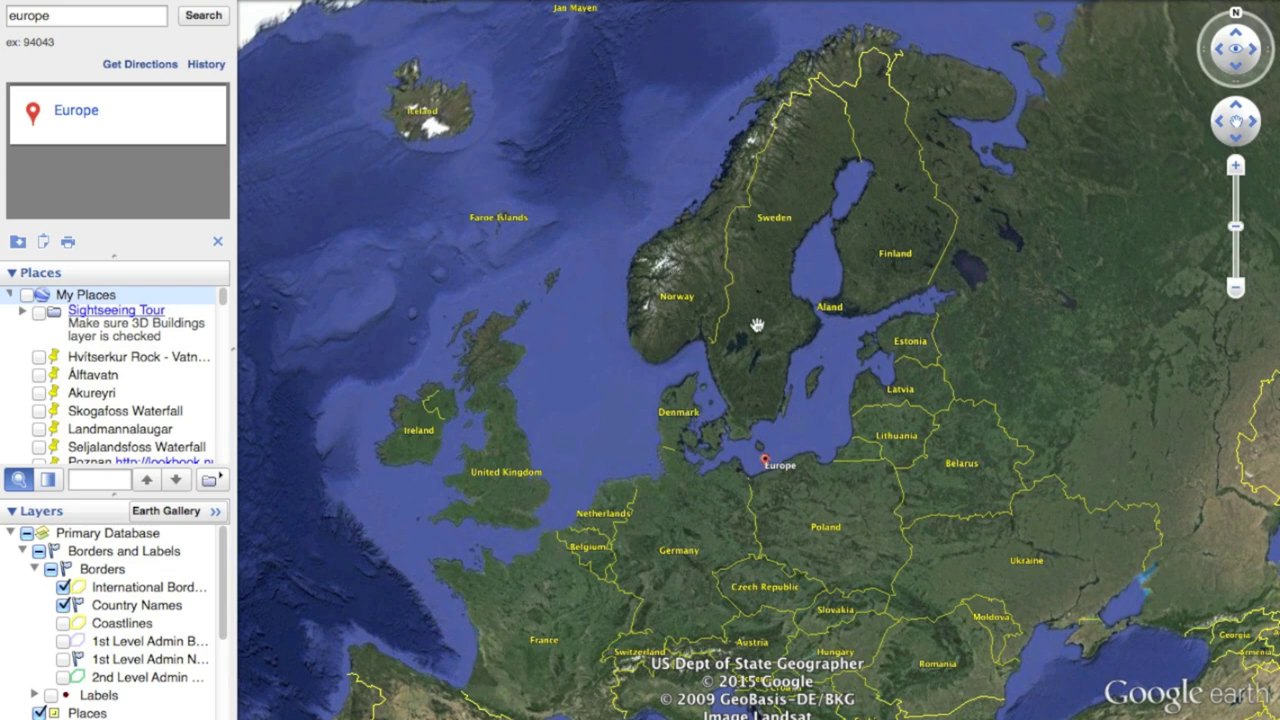
{"action": "left_click_drag", "start_coordinate": [864, 537], "coordinate": [764, 471]}
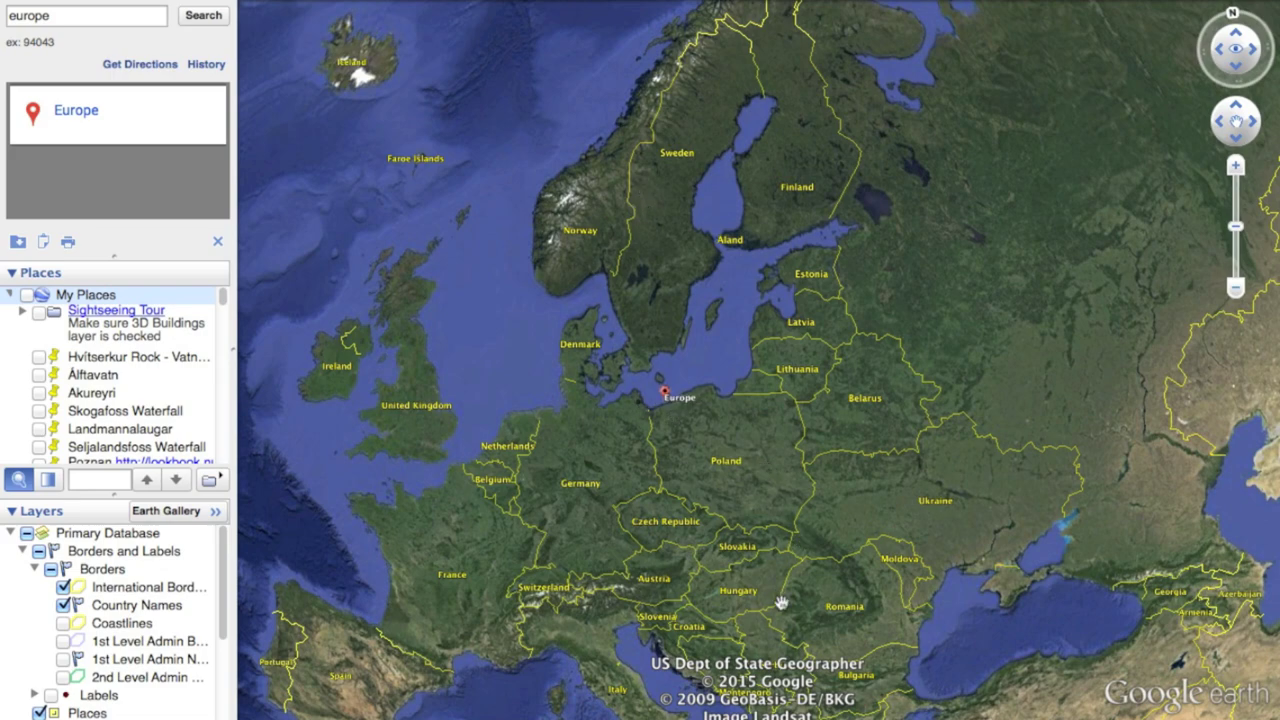
{"action": "left_click_drag", "start_coordinate": [786, 617], "coordinate": [771, 551]}
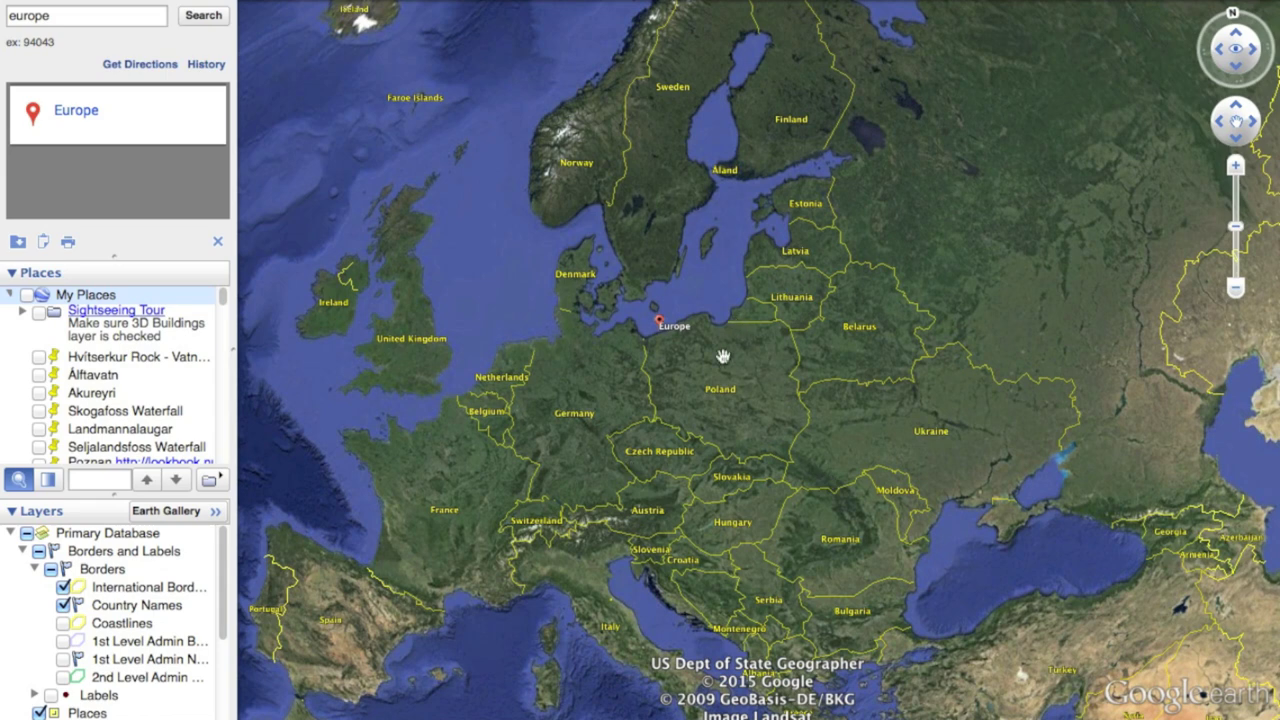
{"action": "left_click", "coordinate": [27, 295]}
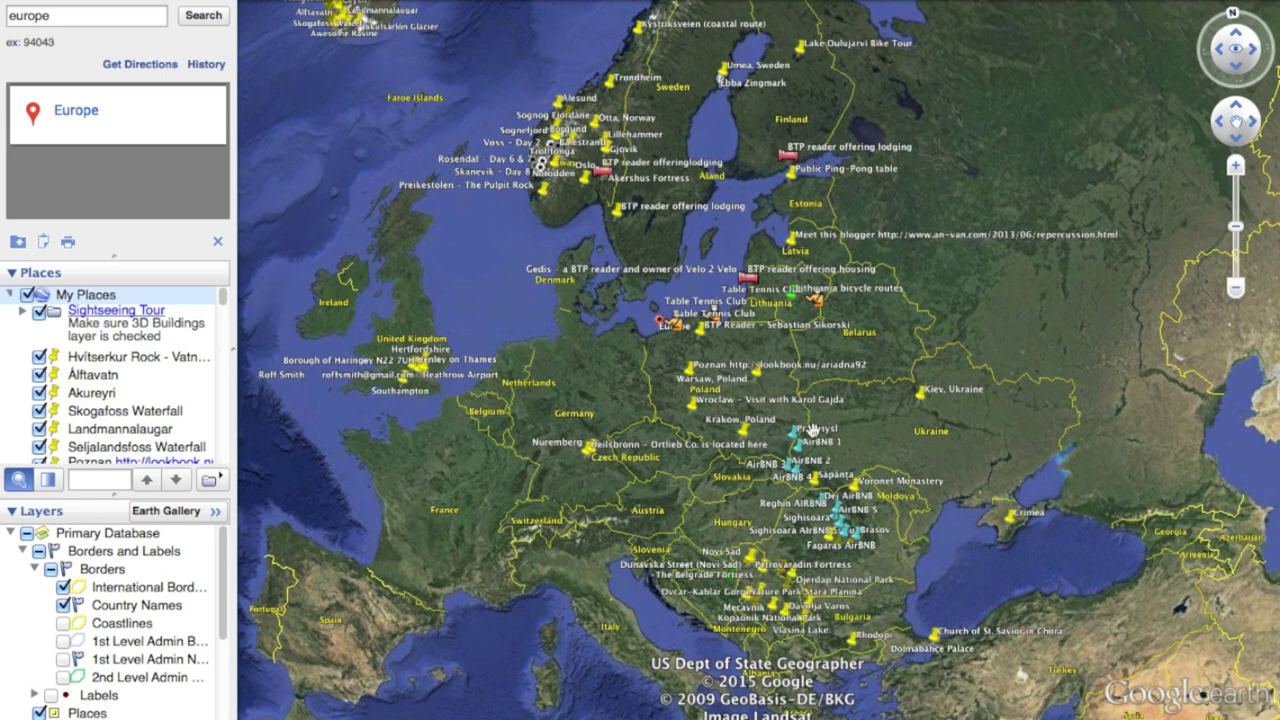
Pan the globe from Iceland and Greenland across to the Eastern Europe placemarks, zooming in slightly
{"action": "left_click_drag", "start_coordinate": [424, 218], "coordinate": [600, 415]}
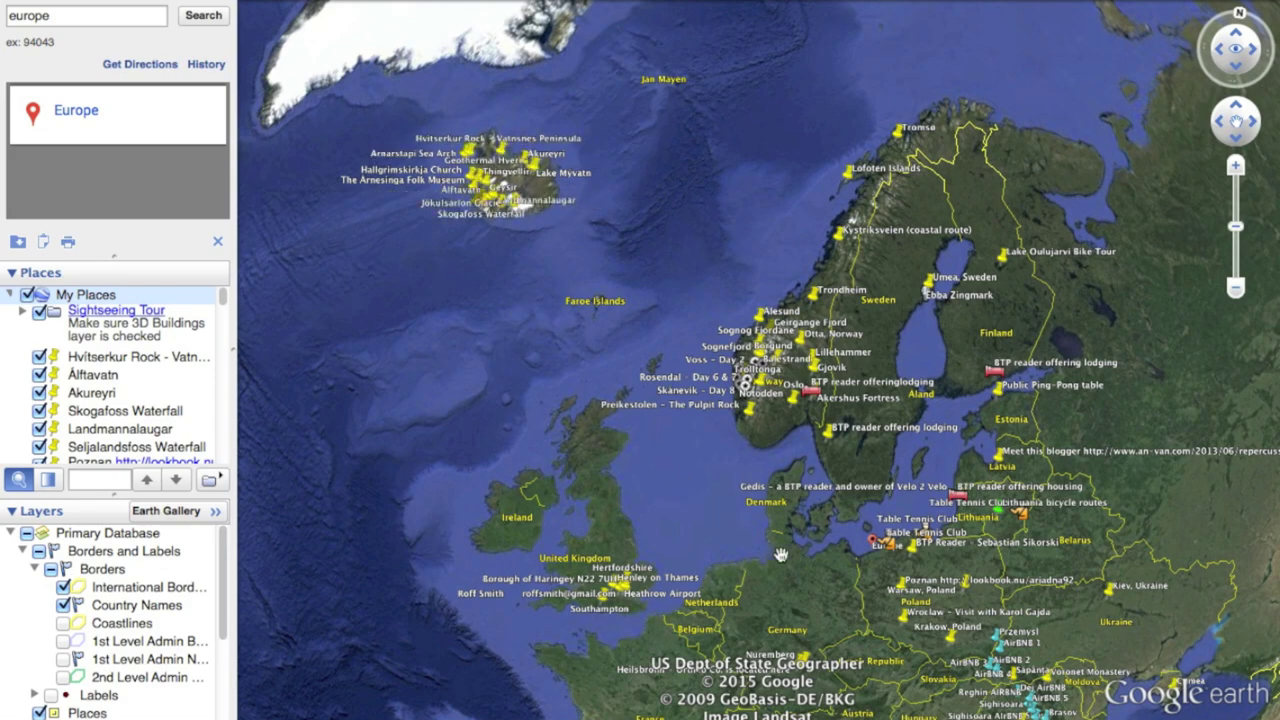
{"action": "left_click_drag", "start_coordinate": [875, 614], "coordinate": [643, 386]}
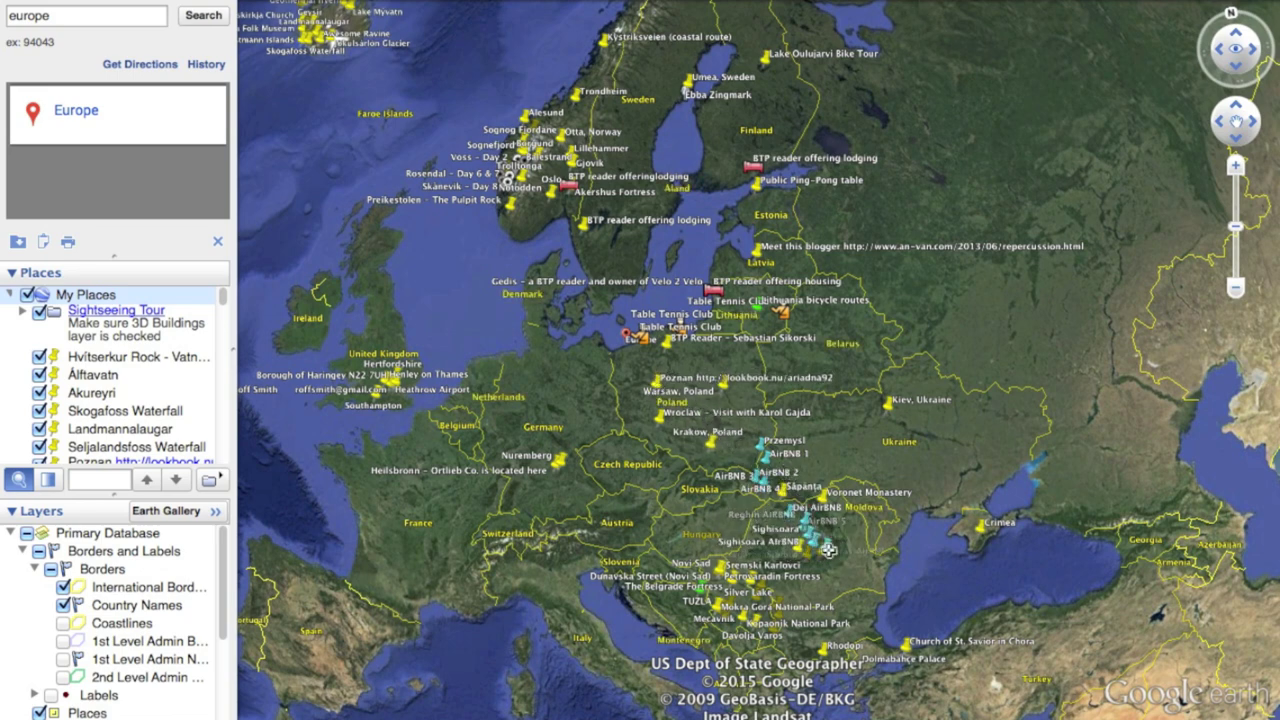
{"action": "scroll", "coordinate": [820, 562], "scroll_direction": "up", "scroll_amount": 2}
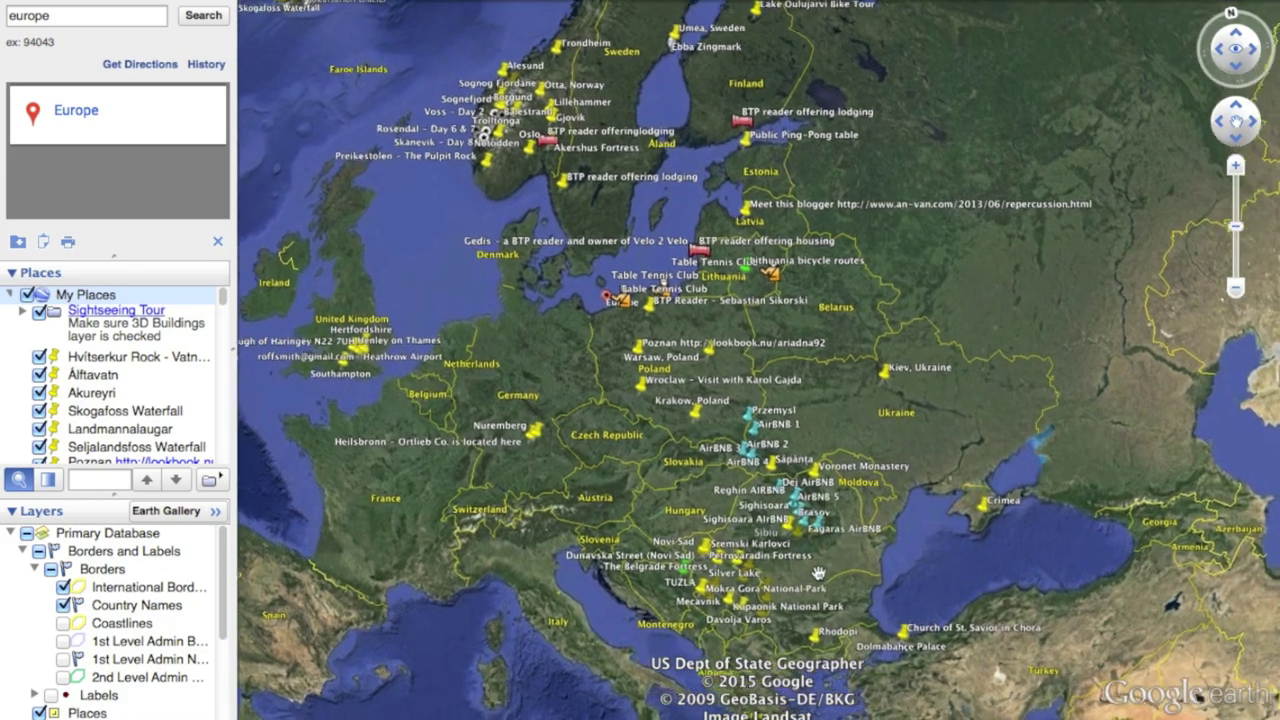
Zoom into the Romania and Serbia placemarks like Kopaonik and Vlasina Lake, then pan north-west to Denmark
{"action": "scroll", "coordinate": [810, 567], "scroll_direction": "up", "scroll_amount": 3}
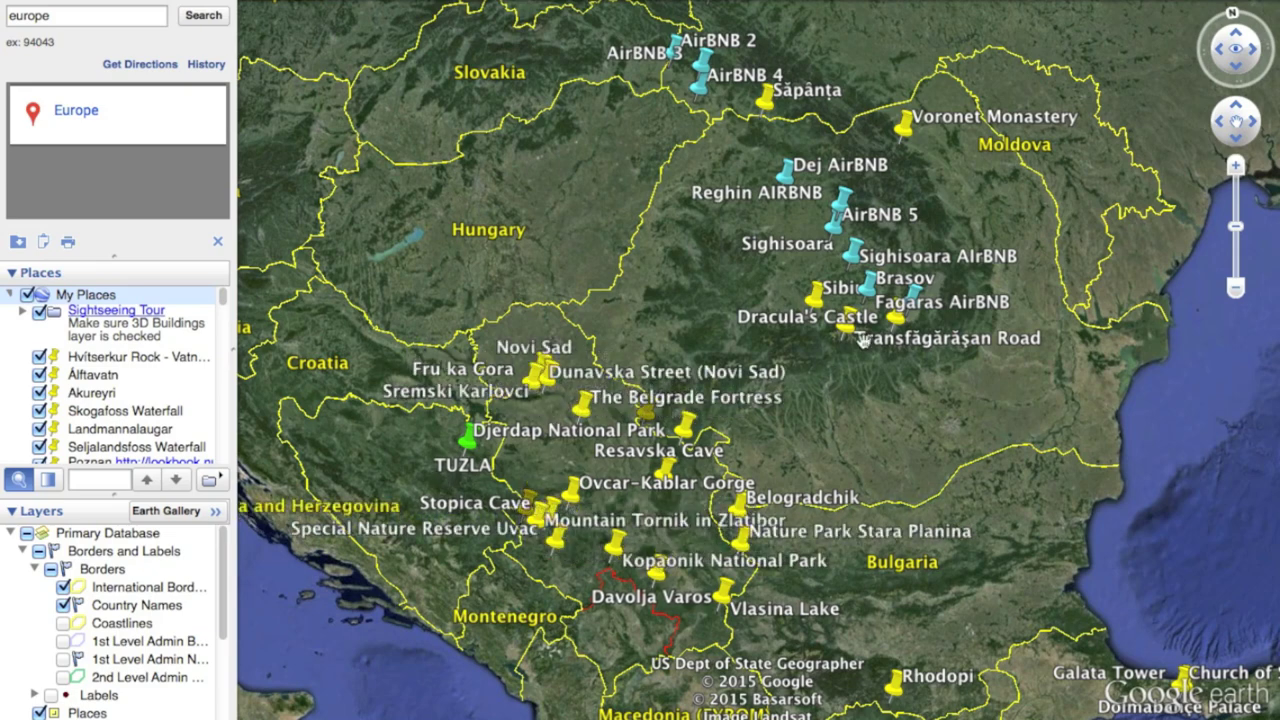
{"action": "double_click", "coordinate": [745, 375]}
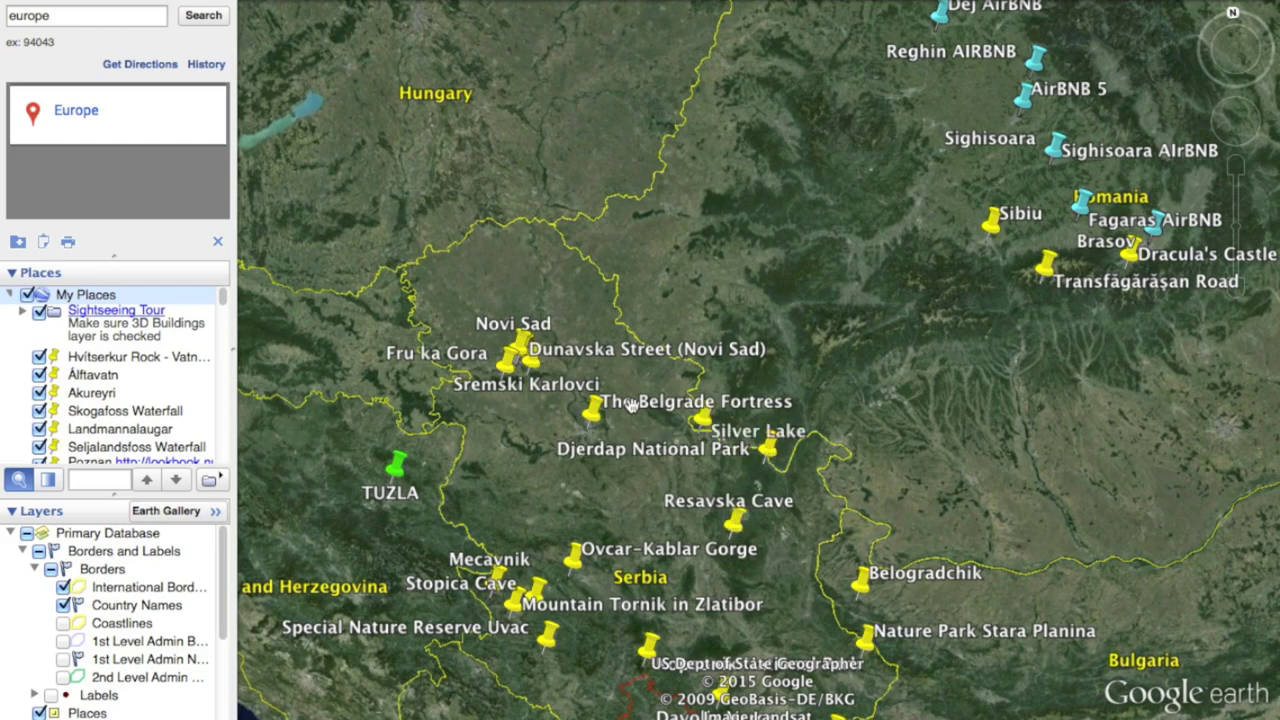
{"action": "left_click_drag", "start_coordinate": [791, 514], "coordinate": [789, 486]}
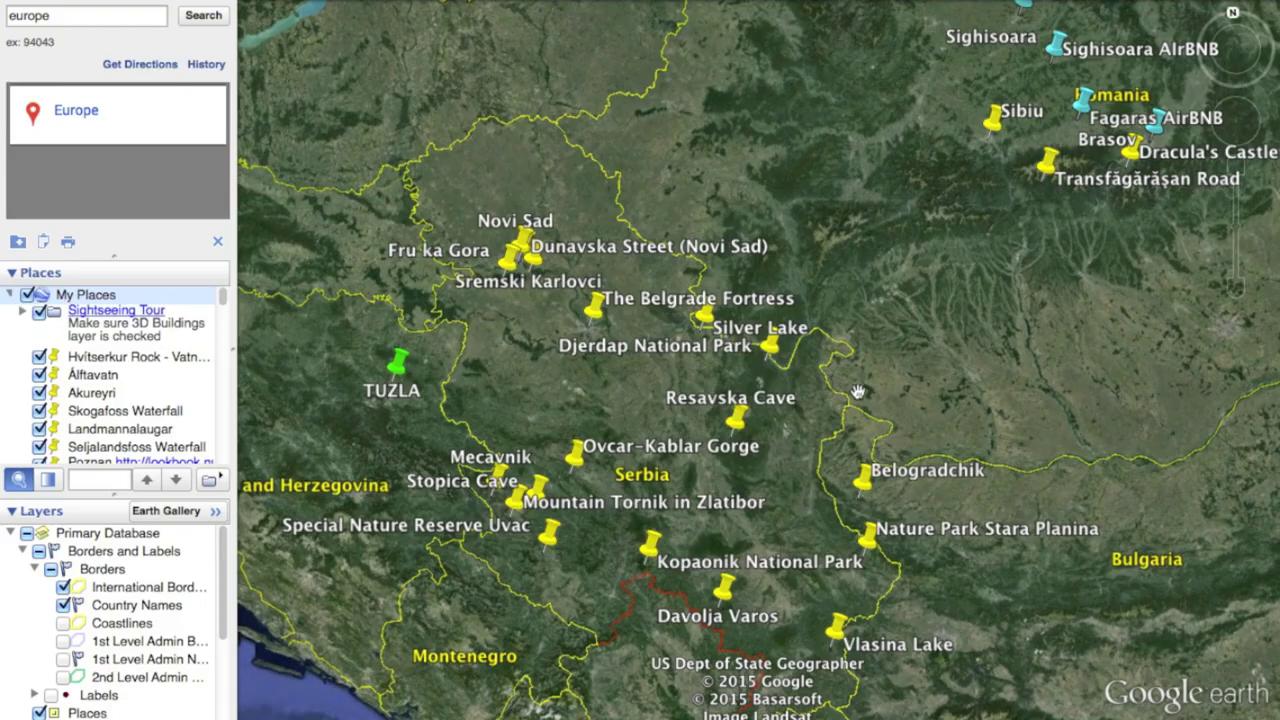
{"action": "left_click_drag", "start_coordinate": [672, 207], "coordinate": [637, 383]}
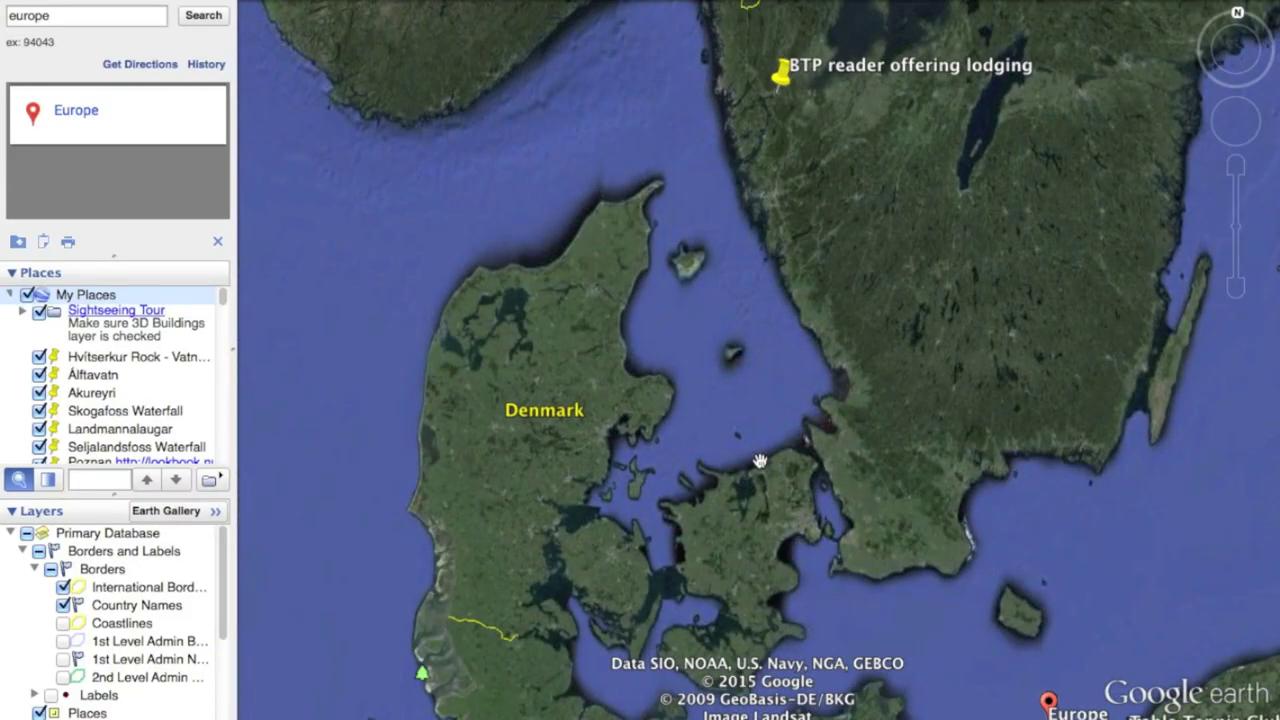
Frame southern Norway's tour placemarks and check the Brașov–Tuzla route in Firefox (14 h 46 min, 904 km)
{"action": "left_click_drag", "start_coordinate": [813, 472], "coordinate": [809, 534]}
{"action": "left_click_drag", "start_coordinate": [786, 371], "coordinate": [1010, 685]}
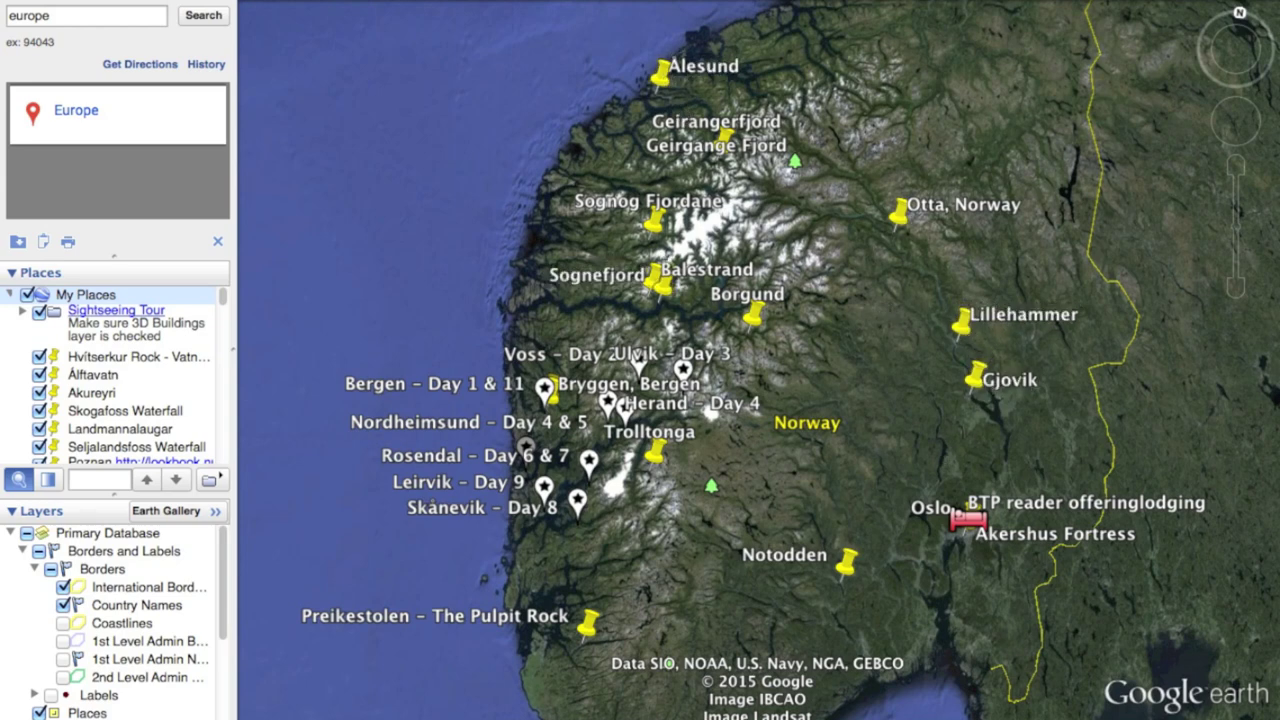
{"action": "mouse_move", "coordinate": [508, 712]}
{"action": "left_click", "coordinate": [462, 710]}
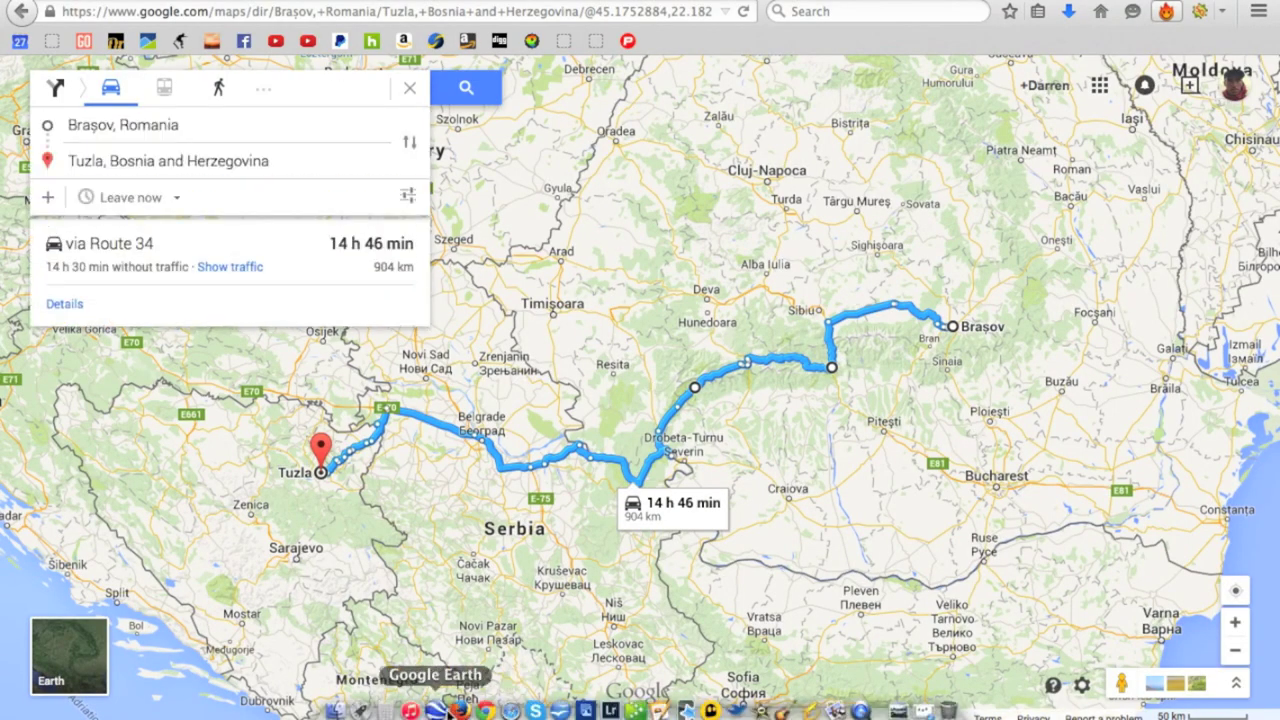
{"action": "left_click", "coordinate": [447, 708]}
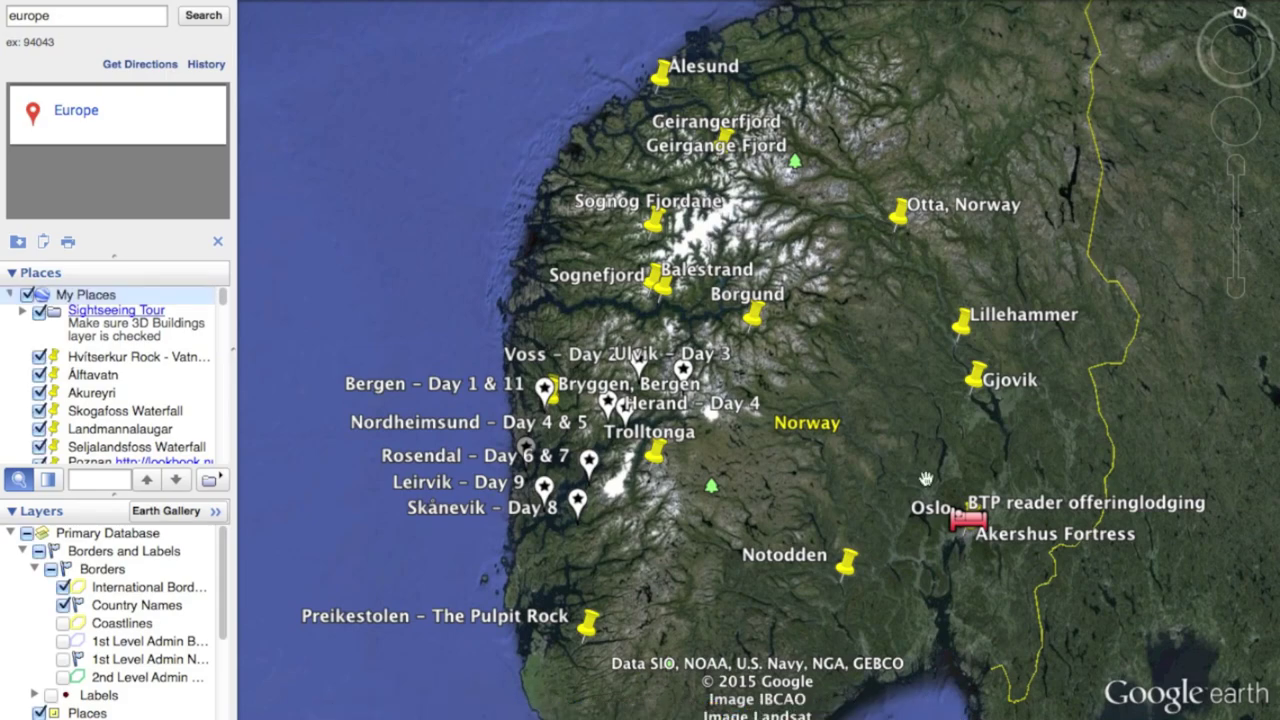
Zoom out and pan to frame Scandinavia and the Baltic, from northern Norway down to Poland
{"action": "left_click", "coordinate": [1236, 287]}
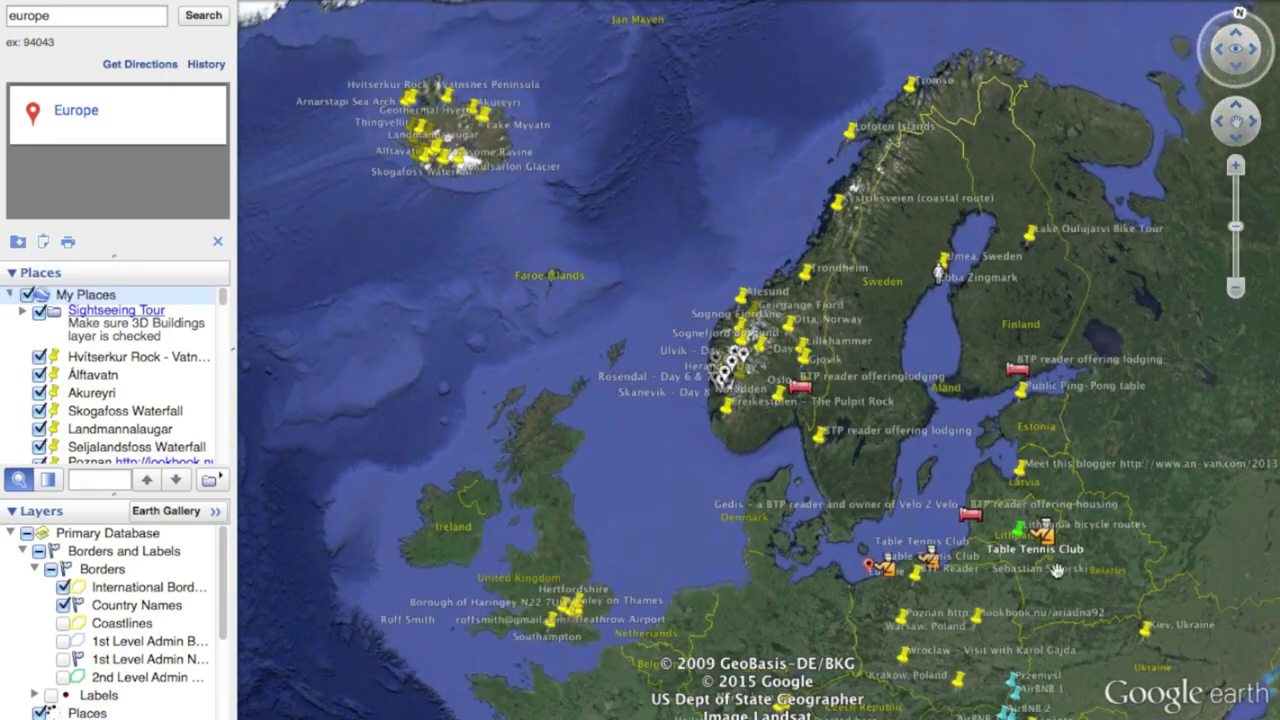
{"action": "left_click_drag", "start_coordinate": [1070, 600], "coordinate": [858, 458]}
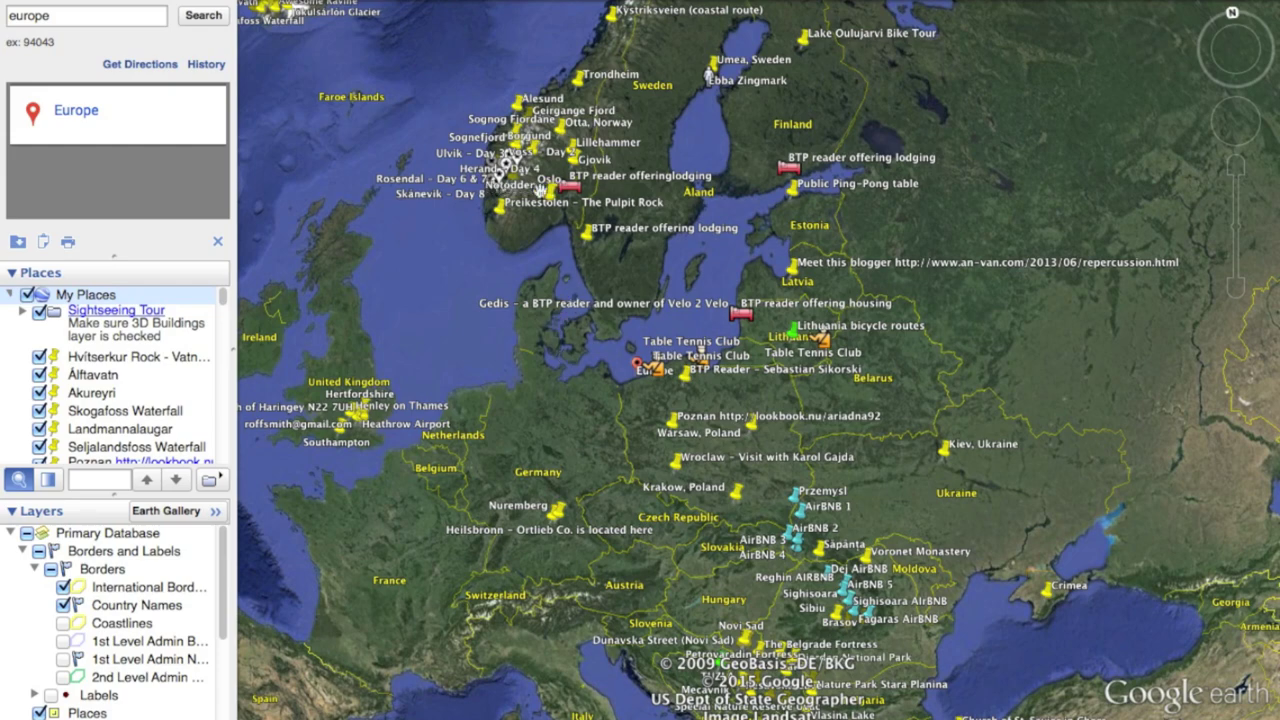
{"action": "left_click_drag", "start_coordinate": [690, 30], "coordinate": [622, 152]}
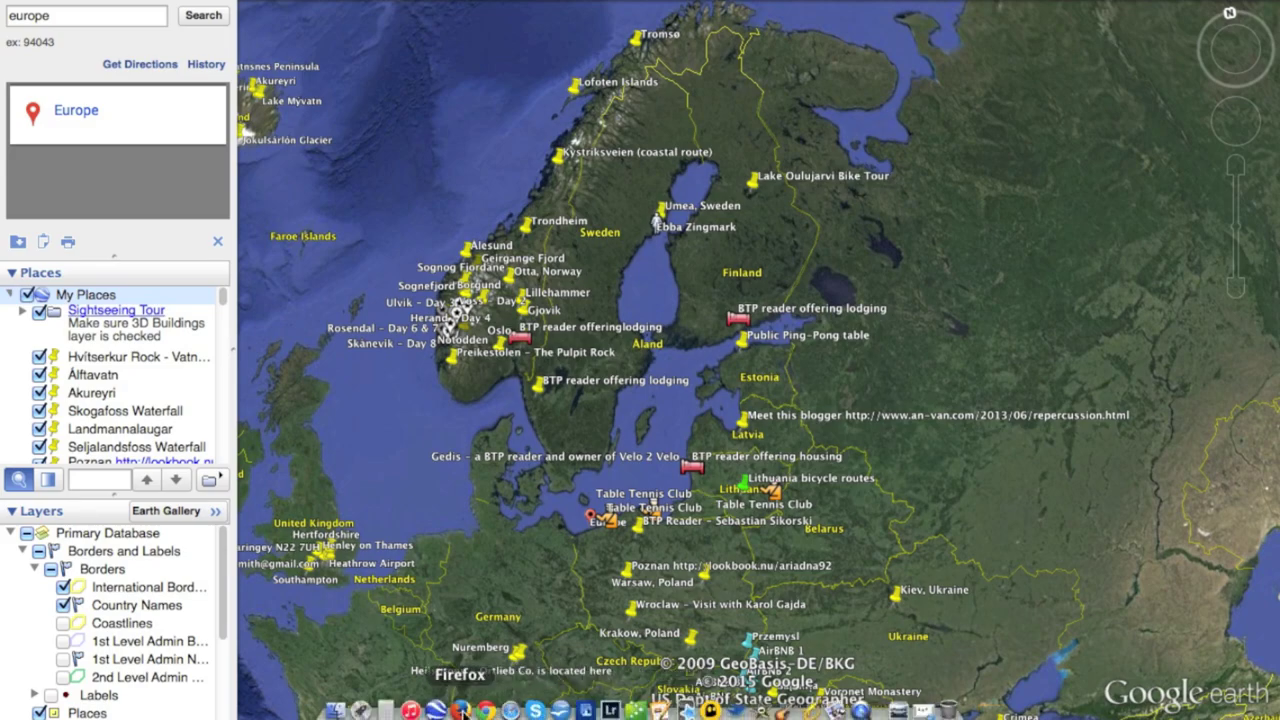
Bring up the Google Maps directions in Firefox, collapse the panel, and go to the Copenhagen–Oslo route
{"action": "left_click", "coordinate": [461, 710]}
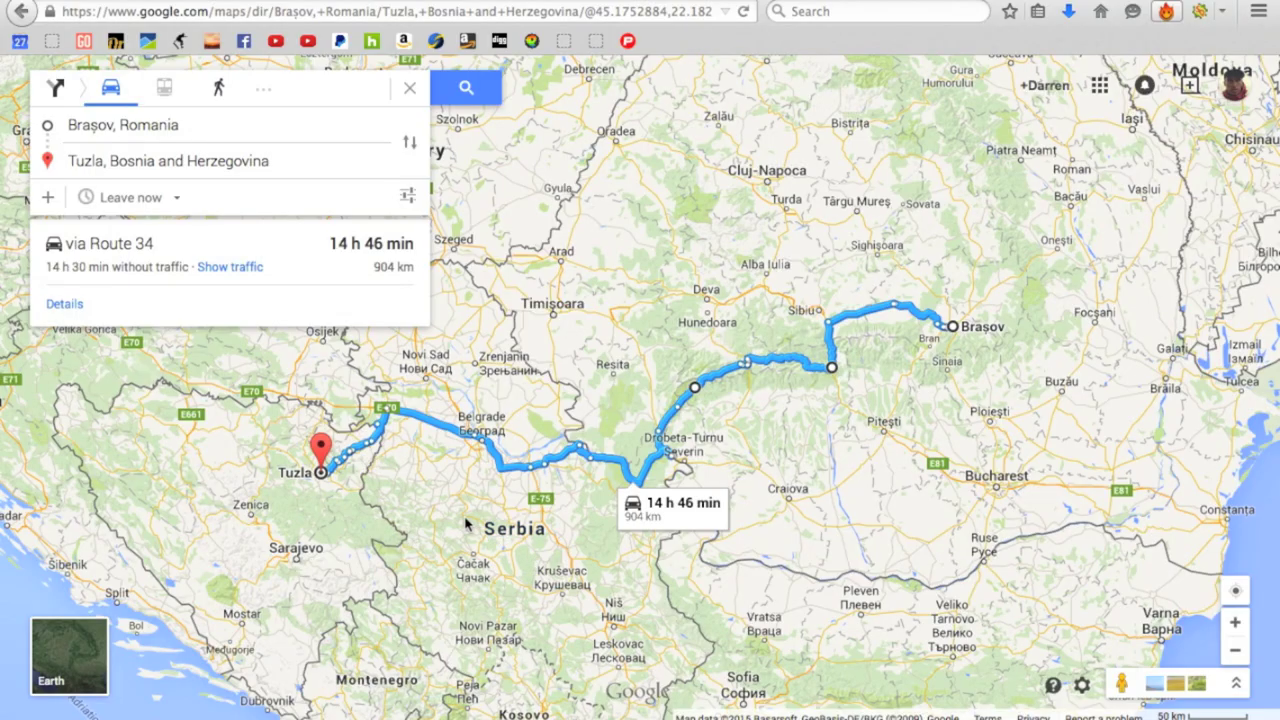
{"action": "left_click_drag", "start_coordinate": [457, 503], "coordinate": [451, 537]}
{"action": "left_click", "coordinate": [441, 480]}
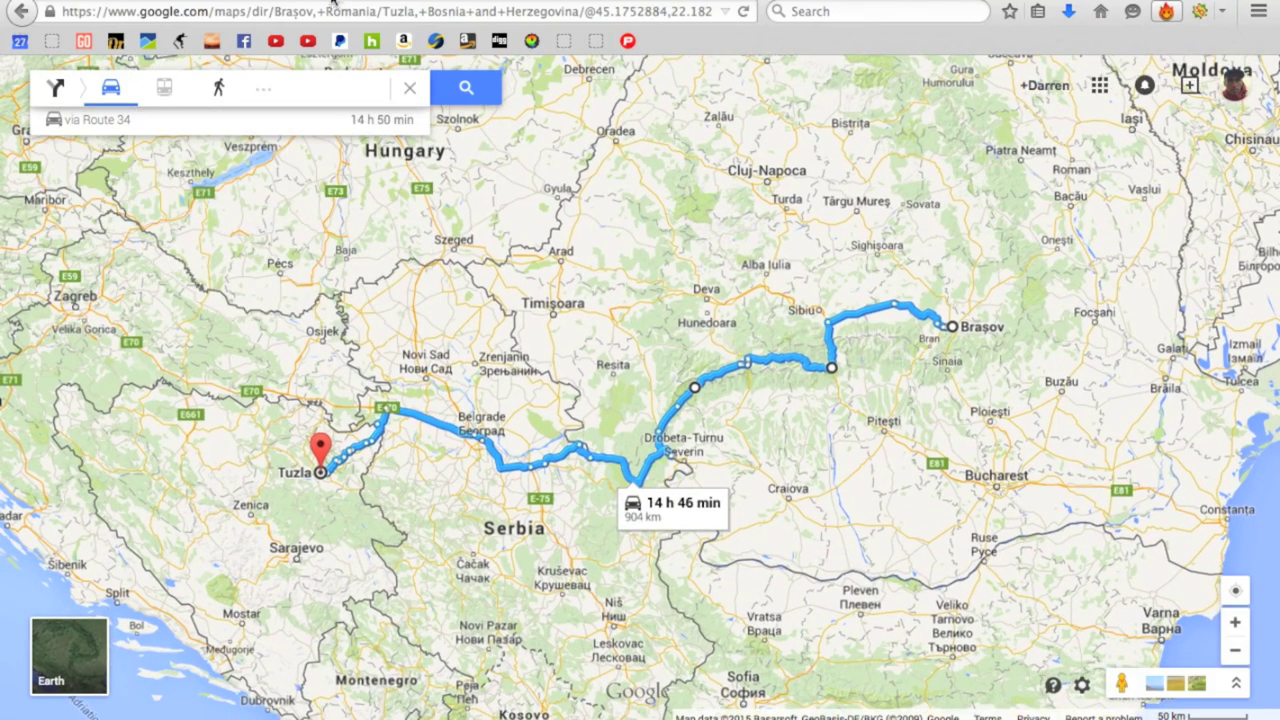
{"action": "key", "text": "alt+Left"}
{"action": "key", "text": "alt+Left"}
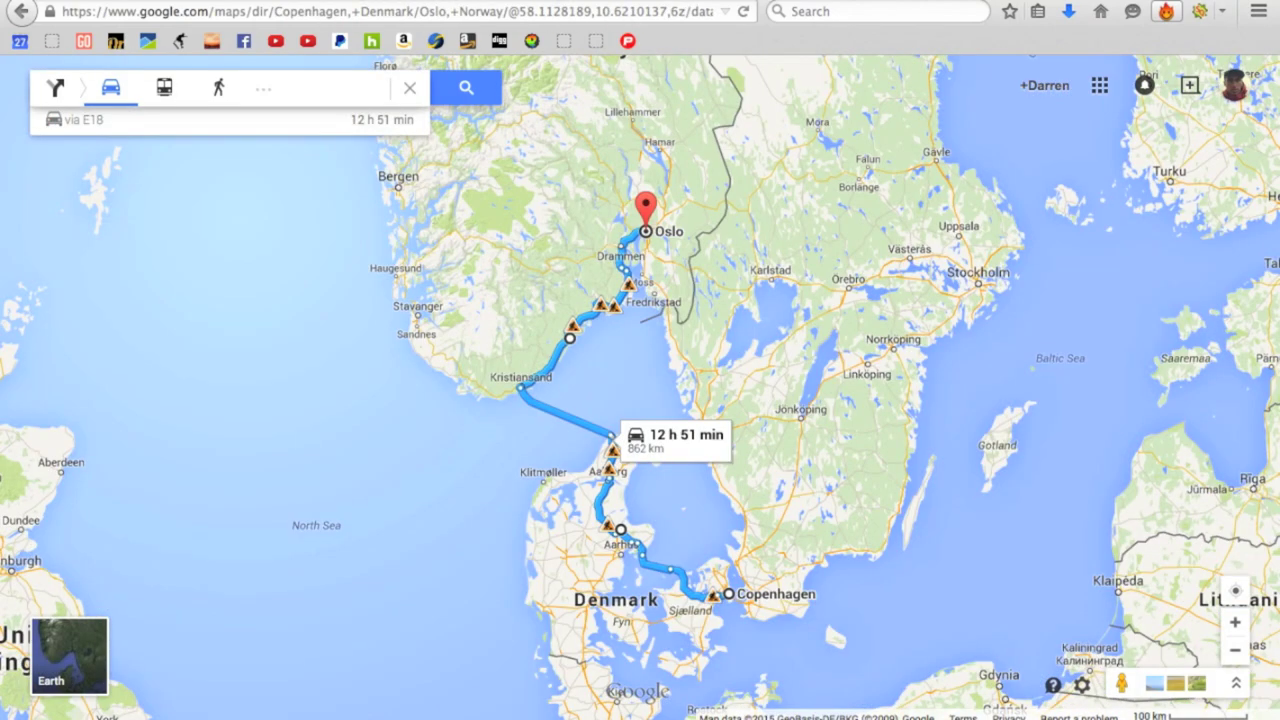
Go back to the Brașov–Tuzla directions, then scroll down the Biking Hardangerfjord tour page
{"action": "key", "text": "alt+Right"}
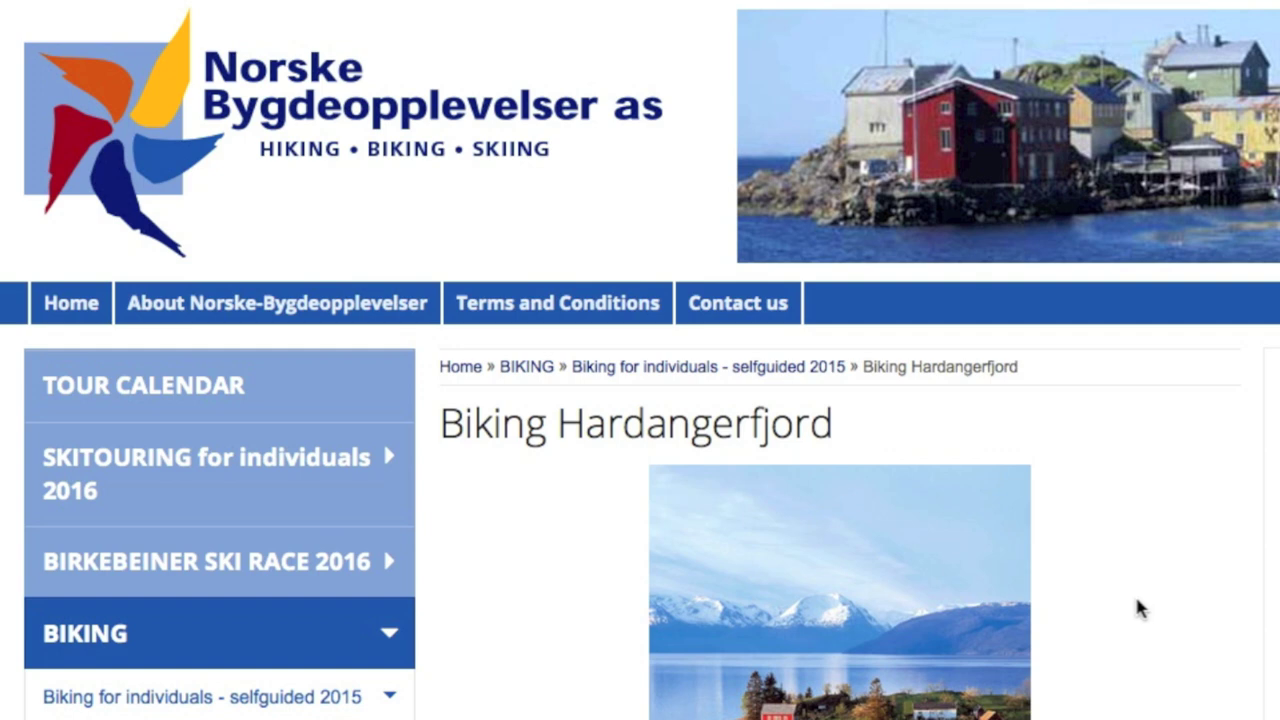
{"action": "scroll", "coordinate": [1135, 594], "scroll_direction": "down", "scroll_amount": 3}
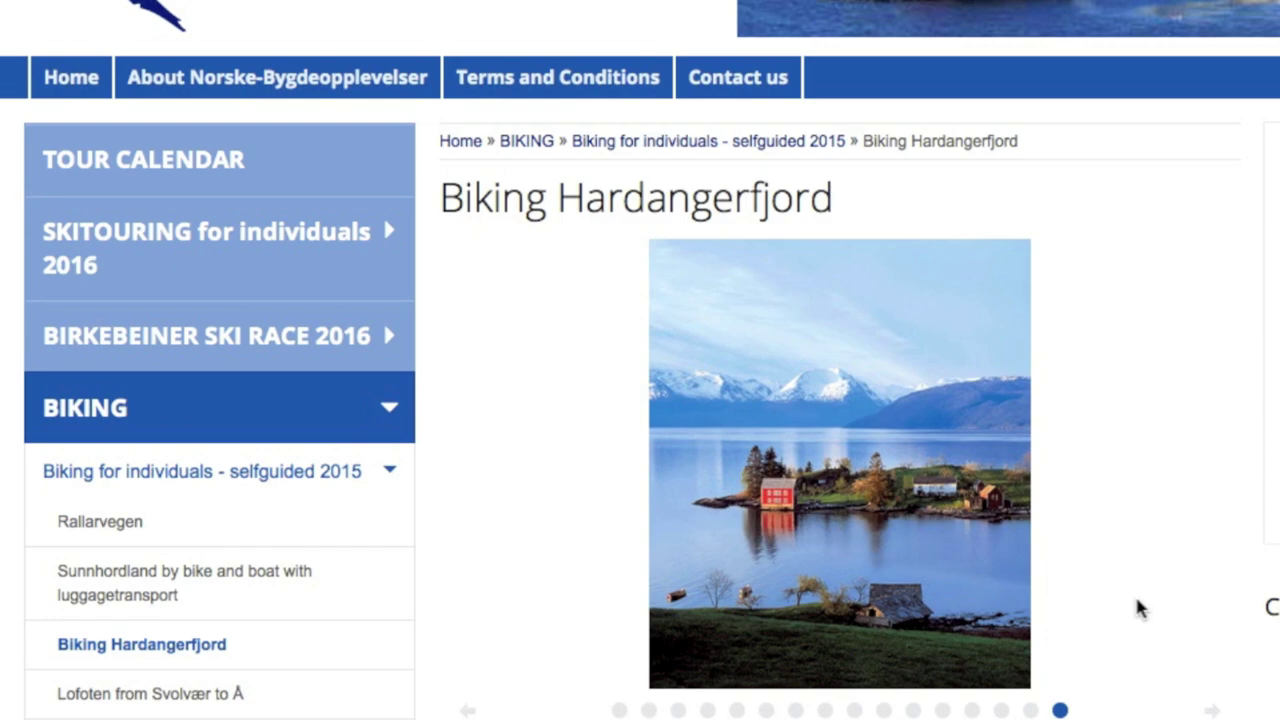
Jump to the Map section of the Biking Hardangerfjord tour via the Table of Contents
{"action": "scroll", "coordinate": [1135, 594], "scroll_direction": "down", "scroll_amount": 6}
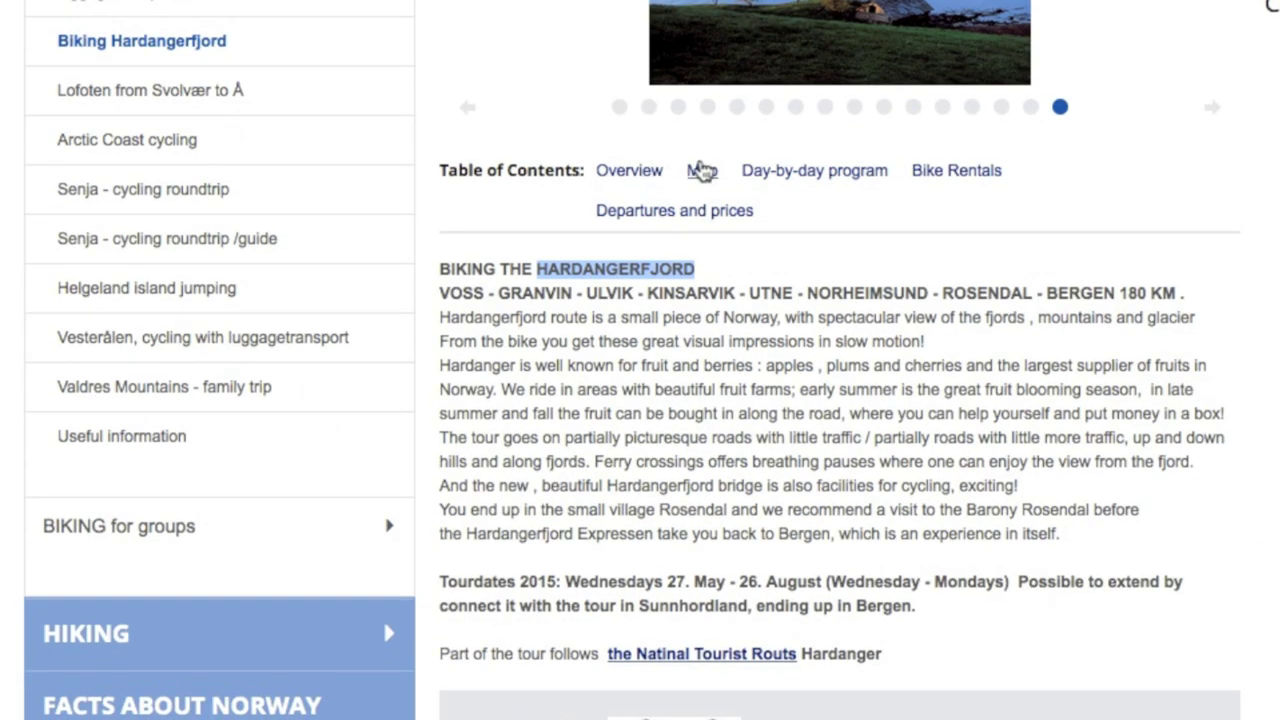
{"action": "left_click", "coordinate": [702, 172]}
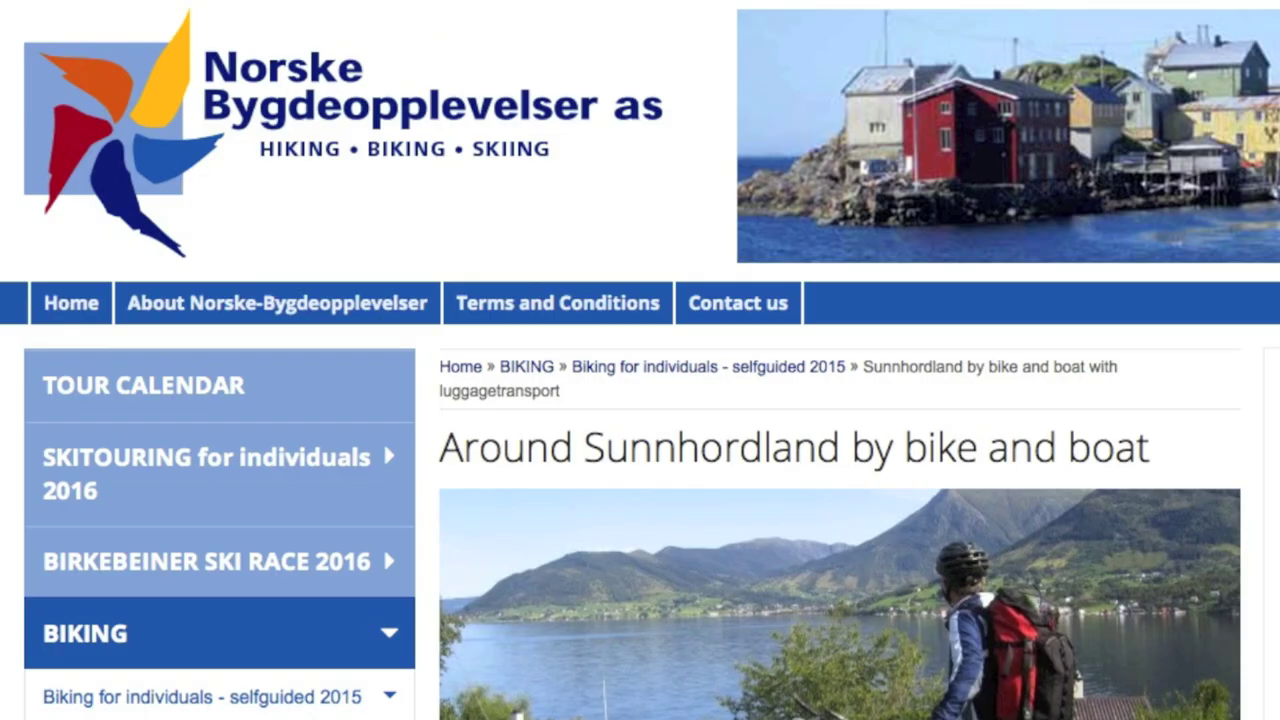
{"action": "scroll", "coordinate": [640, 400], "scroll_direction": "down", "scroll_amount": 3}
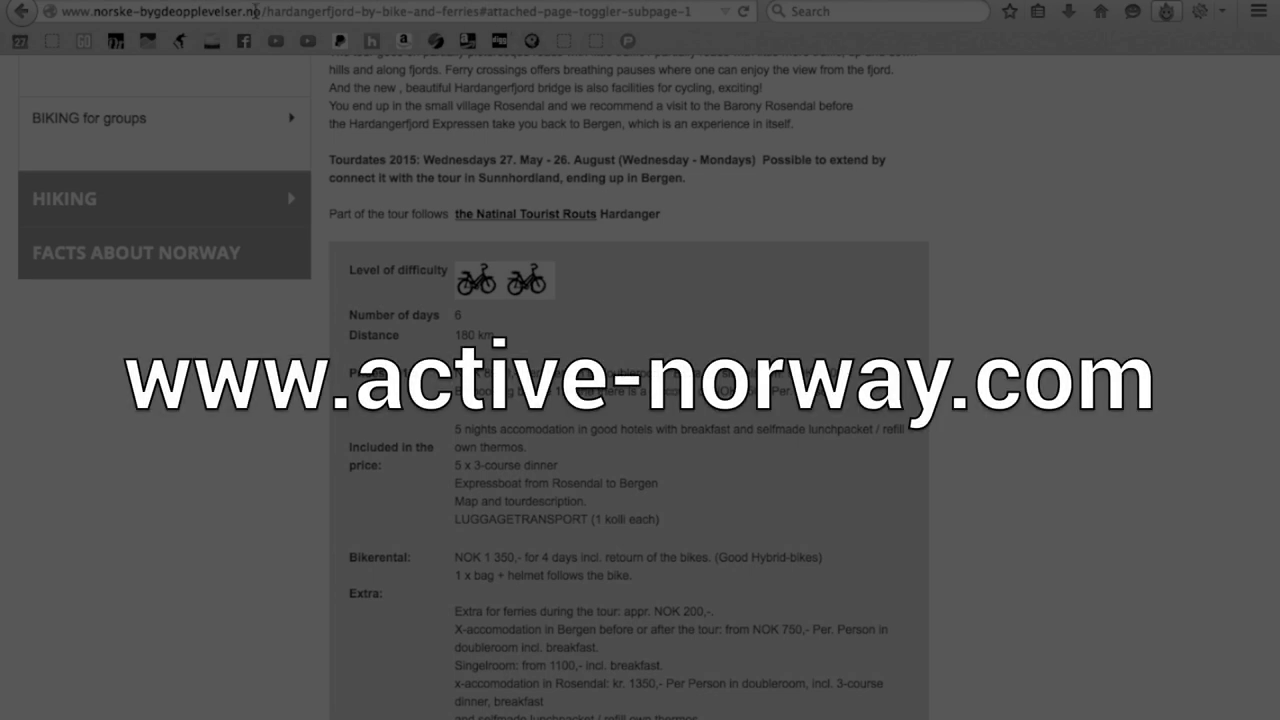
Replace the address with maps.me and scroll to the top of the MAPS.ME home page
{"action": "left_click_drag", "start_coordinate": [260, 12], "coordinate": [62, 12]}
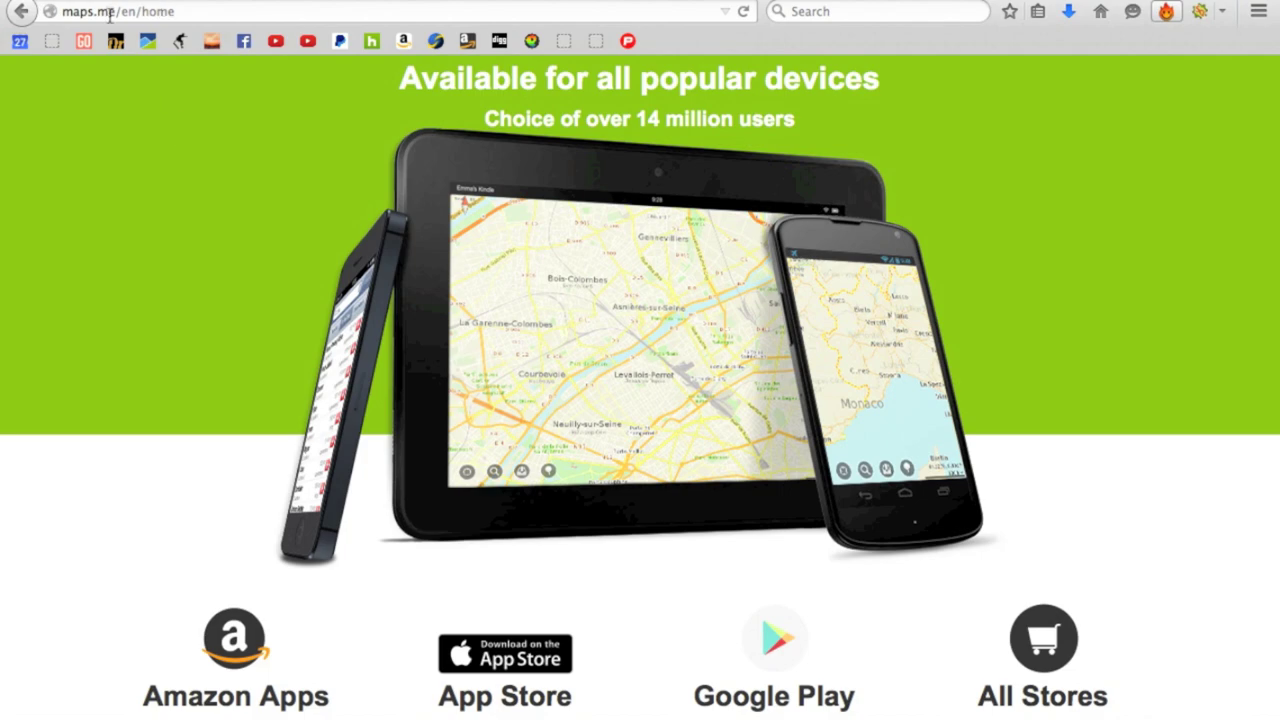
{"action": "scroll", "coordinate": [186, 342], "scroll_direction": "up", "scroll_amount": 10}
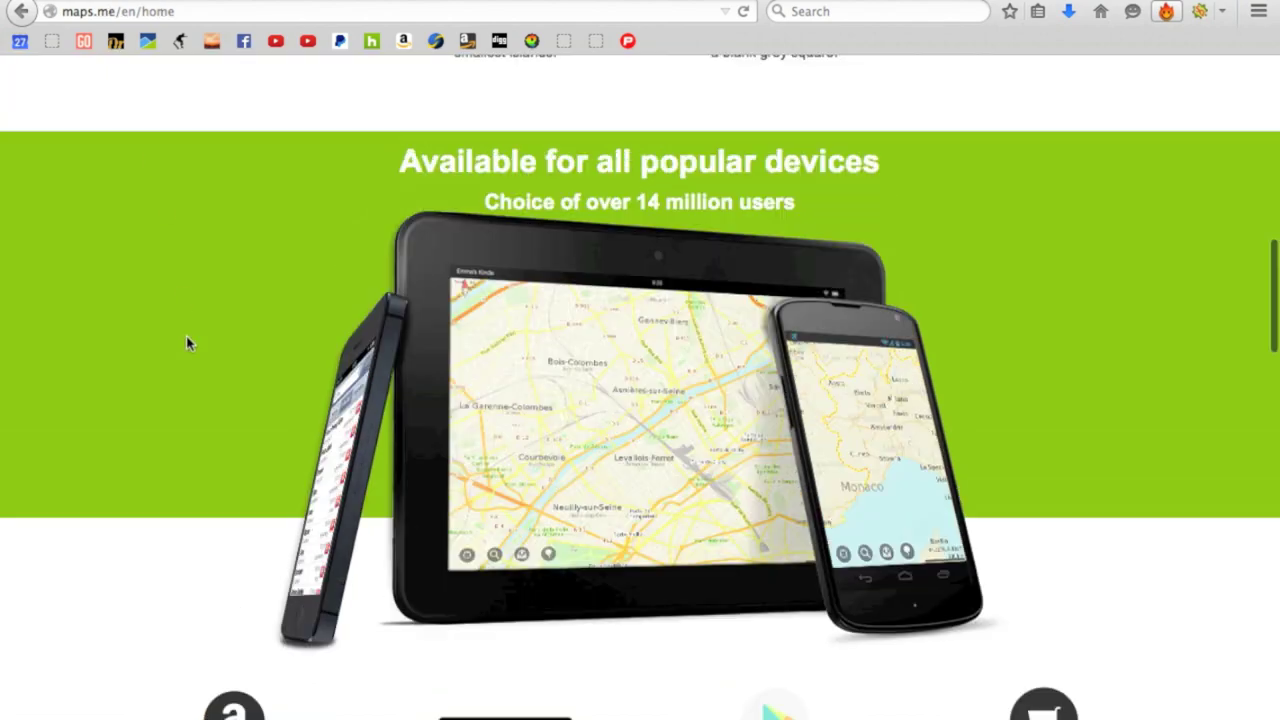
{"action": "scroll", "coordinate": [188, 344], "scroll_direction": "up", "scroll_amount": 1}
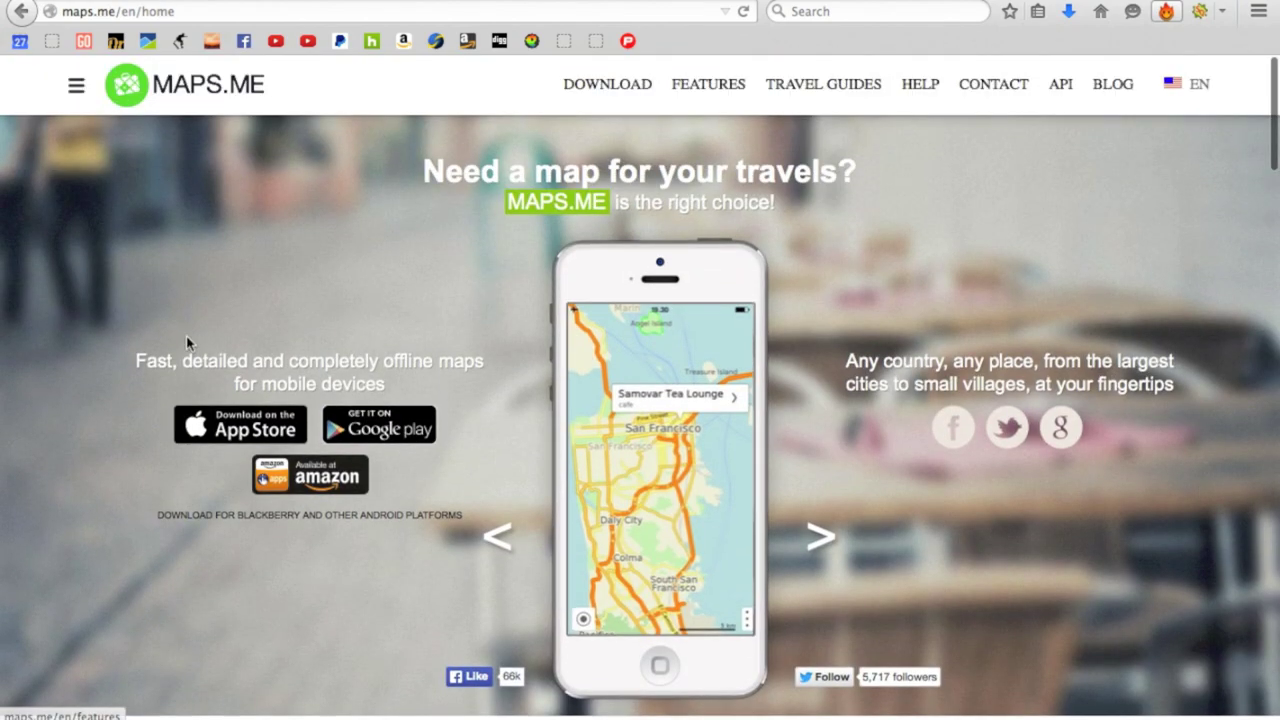